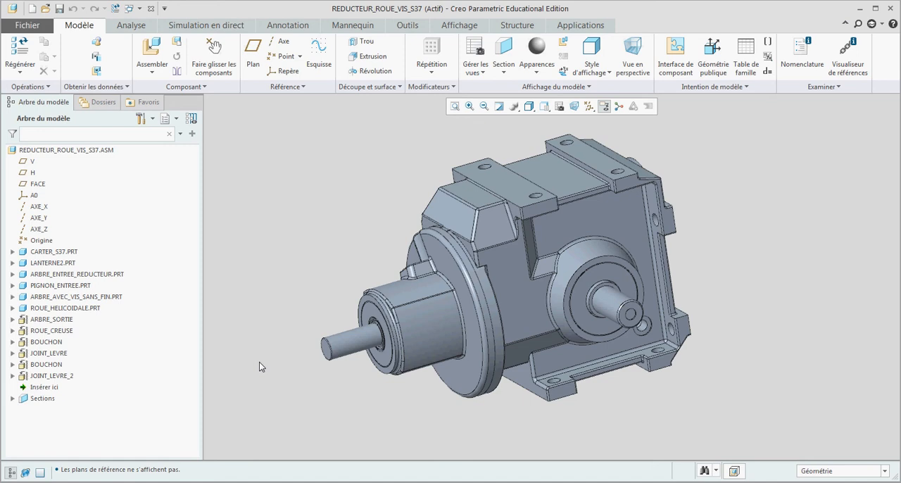
Activate cross-section A from the model tree's Sections group and deactivate it again.
left_click(12, 399)
left_click(42, 410)
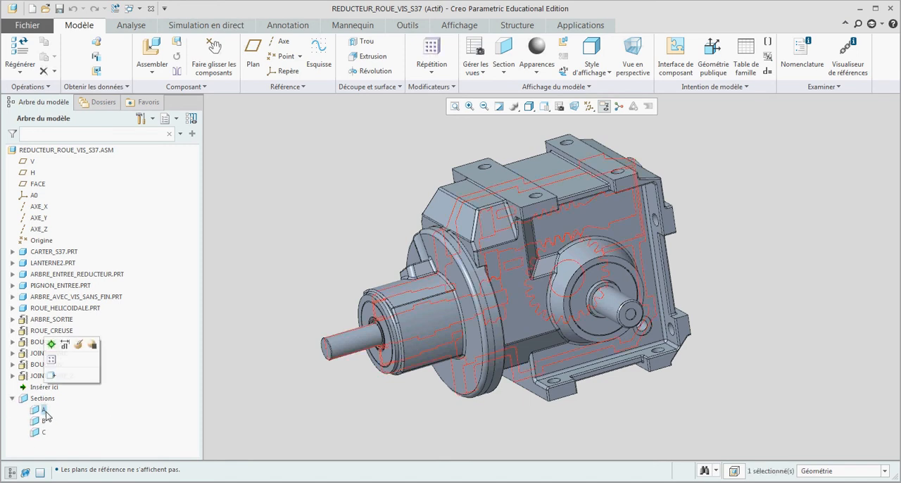
left_click(51, 344)
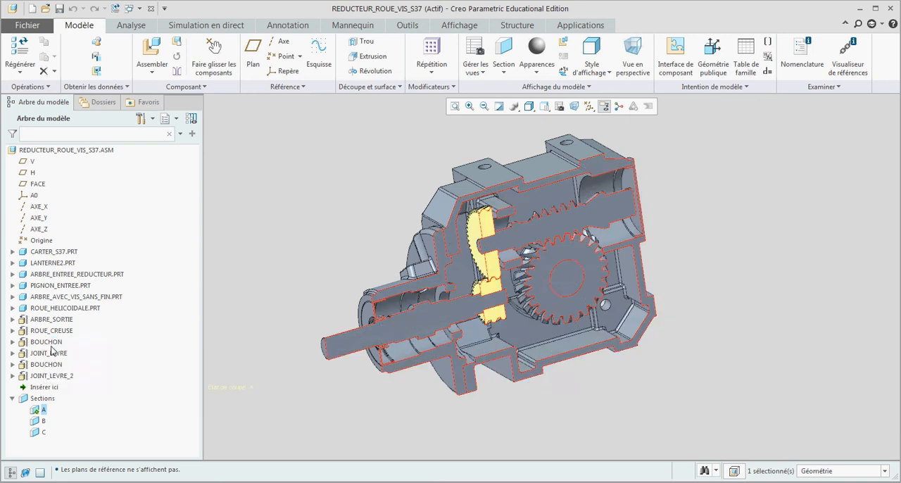
left_click(44, 411)
left_click(51, 344)
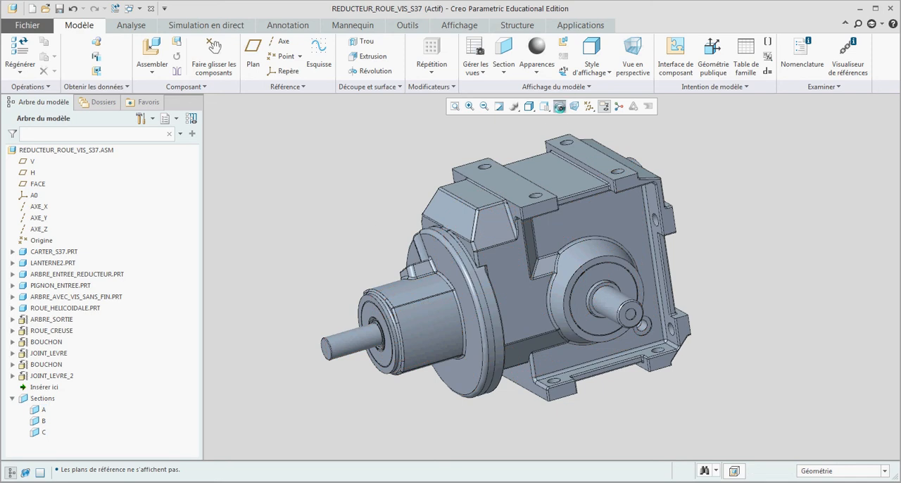
Activate cross-section A of the assembly in the view manager and close the manager.
left_click(561, 106)
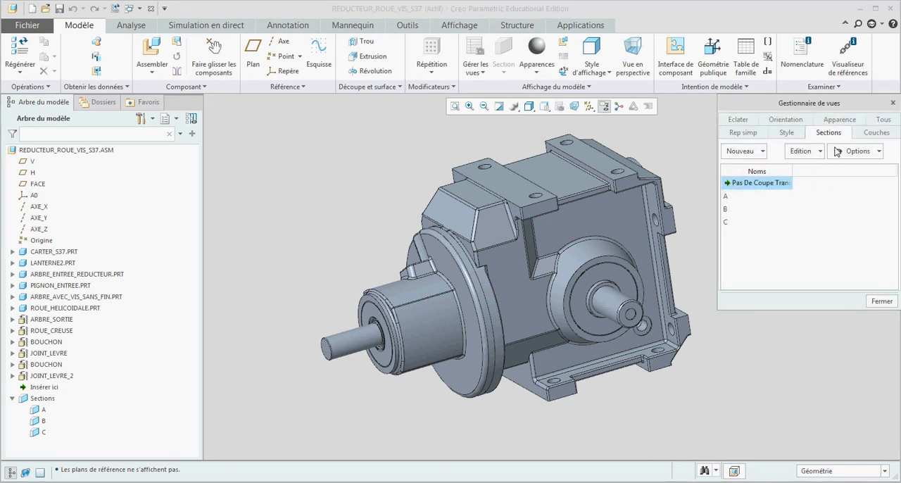
double_click(748, 199)
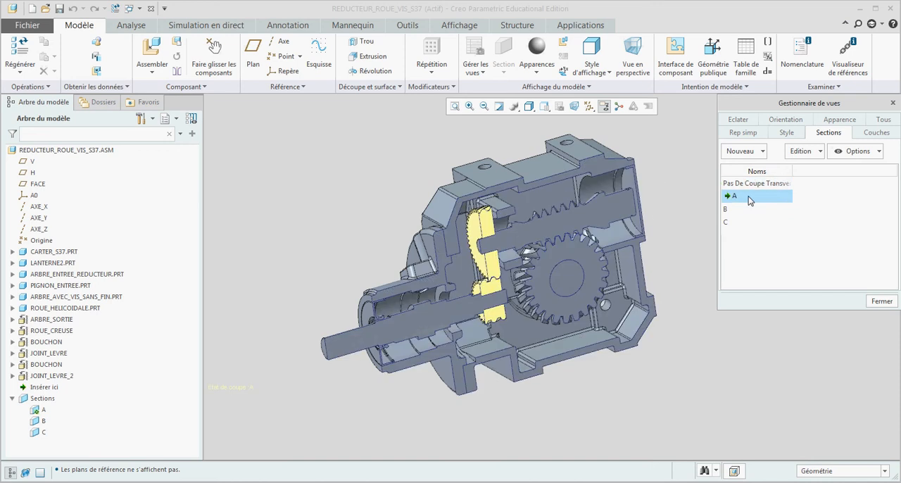
right_click(748, 200)
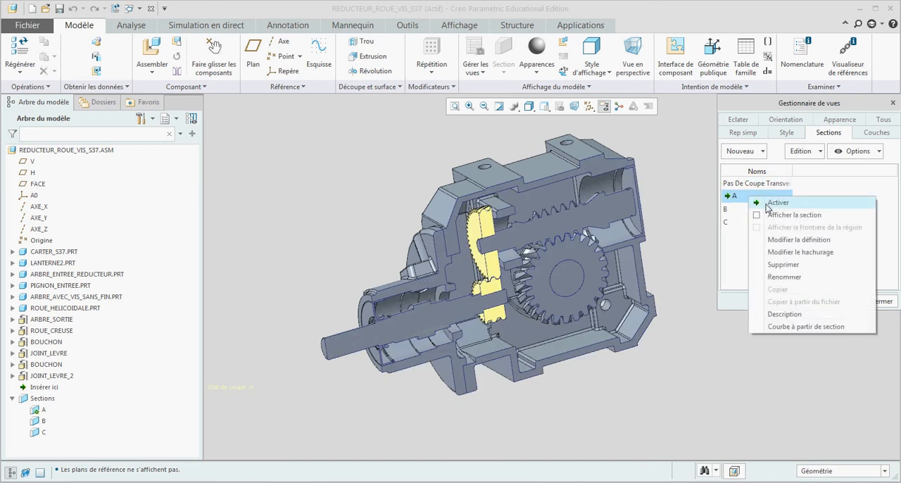
left_click(734, 195)
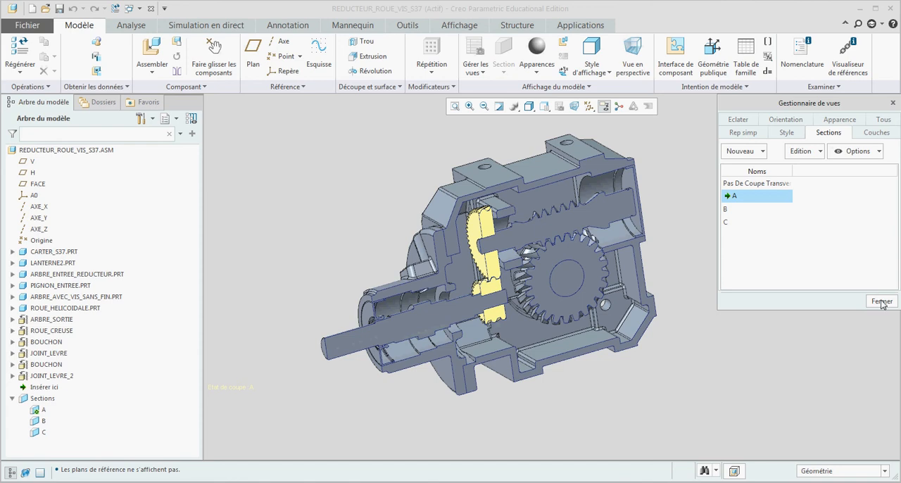
left_click(881, 301)
Measure the diameters of the input shaft's bearing seat and of the surrounding bearing bore in the LANTERNE2 housing.
middle_click_drag(696, 302, 705, 301)
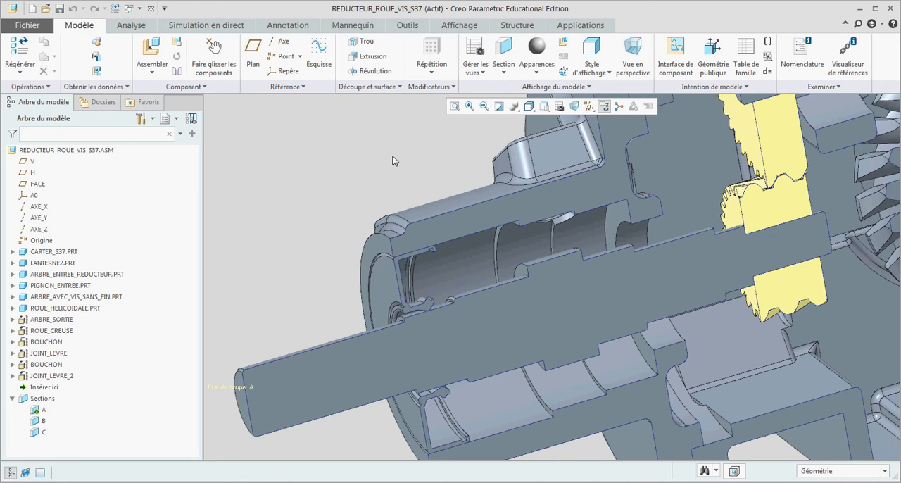
left_click(132, 27)
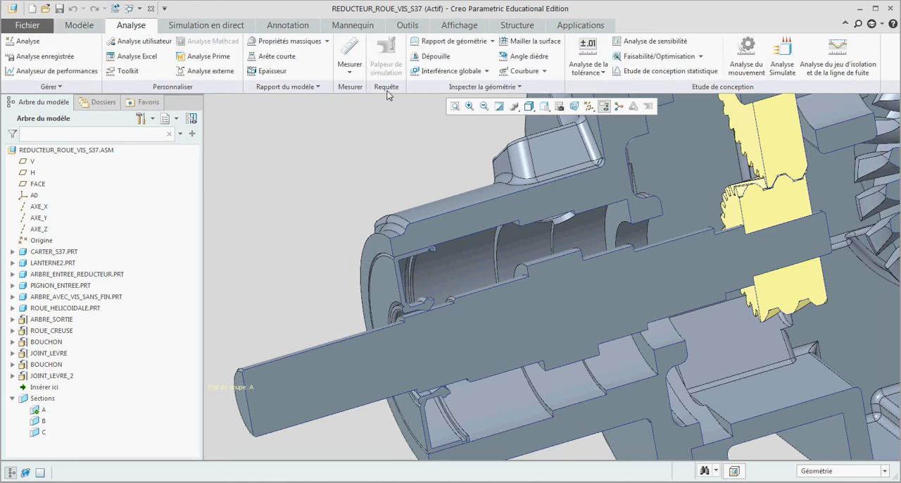
left_click(349, 62)
left_click(374, 139)
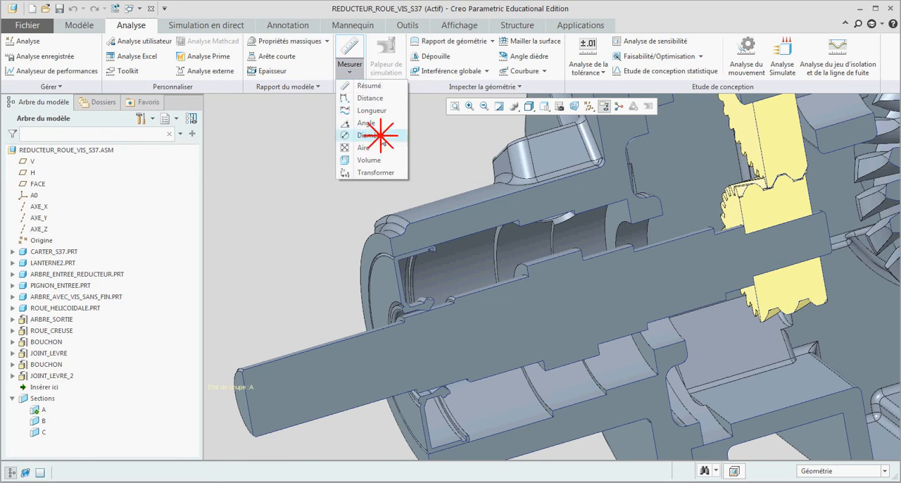
left_click(477, 291)
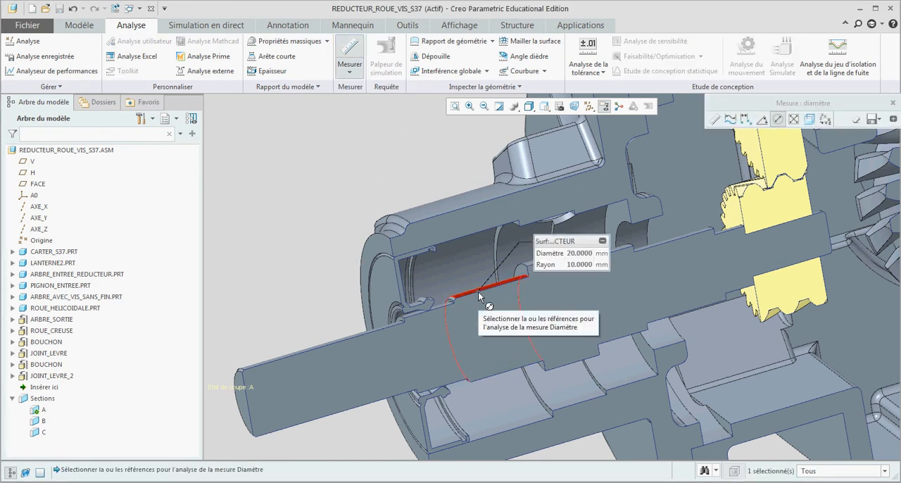
left_click(467, 256)
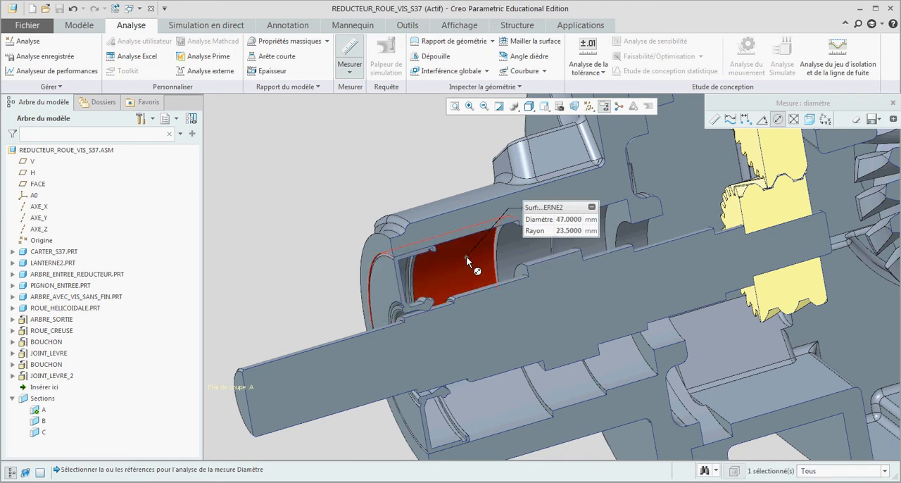
left_click(892, 103)
Measure the distance between the shoulder face in the housing bore and the edge of the input shaft's circlip groove.
left_click(350, 71)
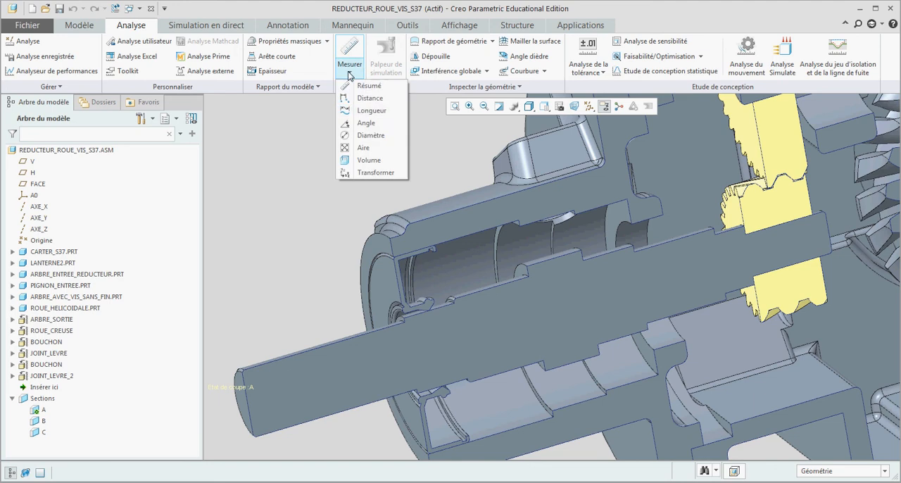
left_click(373, 101)
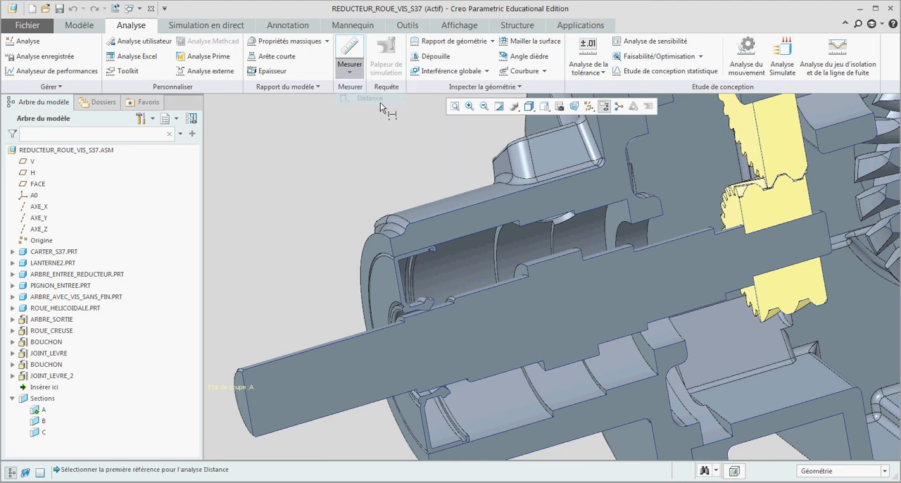
scroll(531, 226, "down", 5)
scroll(510, 220, "down", 5)
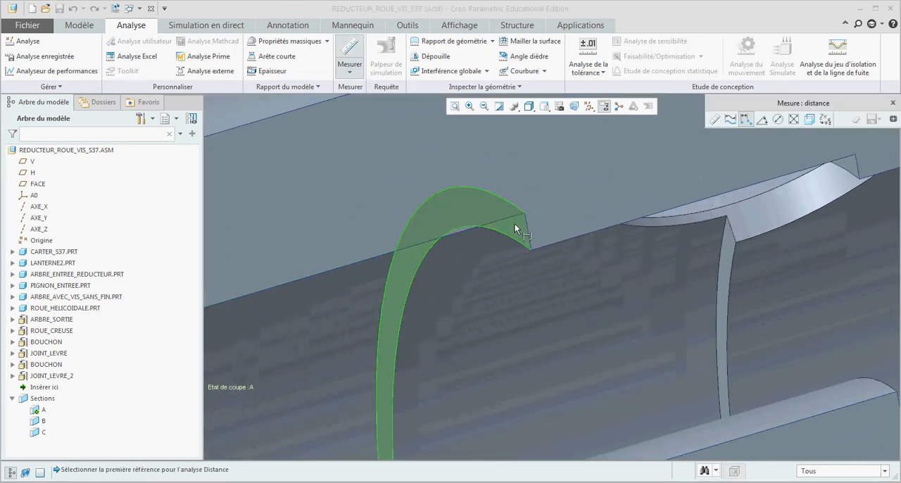
left_click(534, 202)
scroll(534, 201, "up", 8)
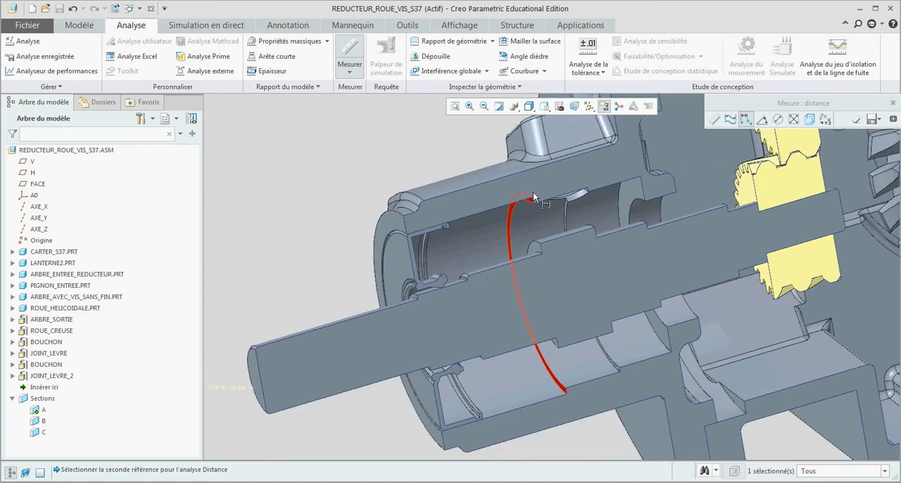
scroll(468, 281, "down", 5)
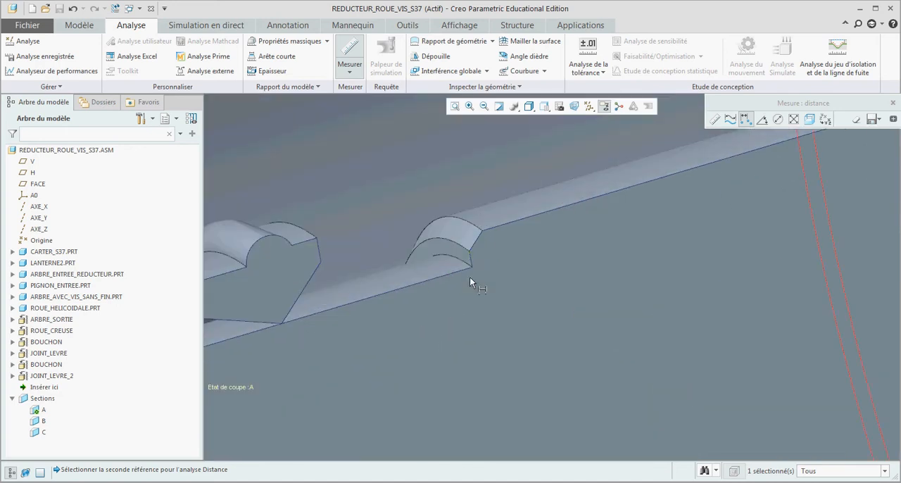
left_click(473, 265)
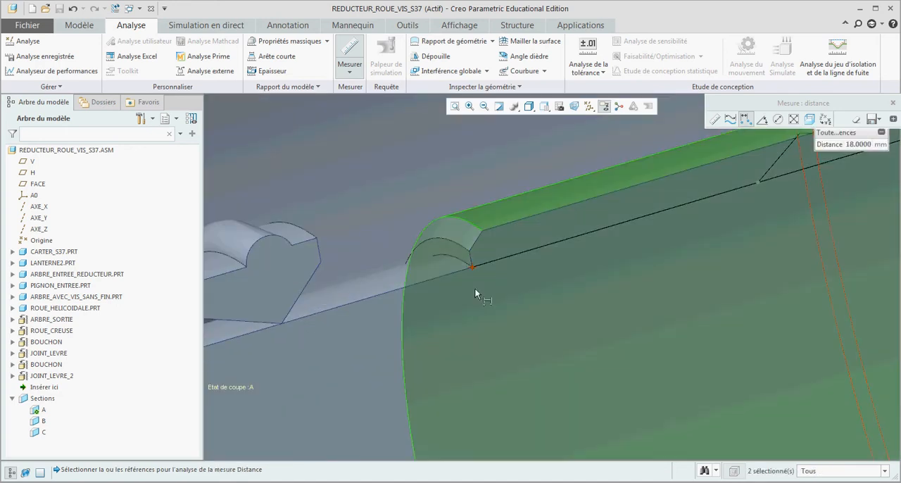
scroll(474, 288, "up", 5)
left_click_drag(843, 144, 787, 246)
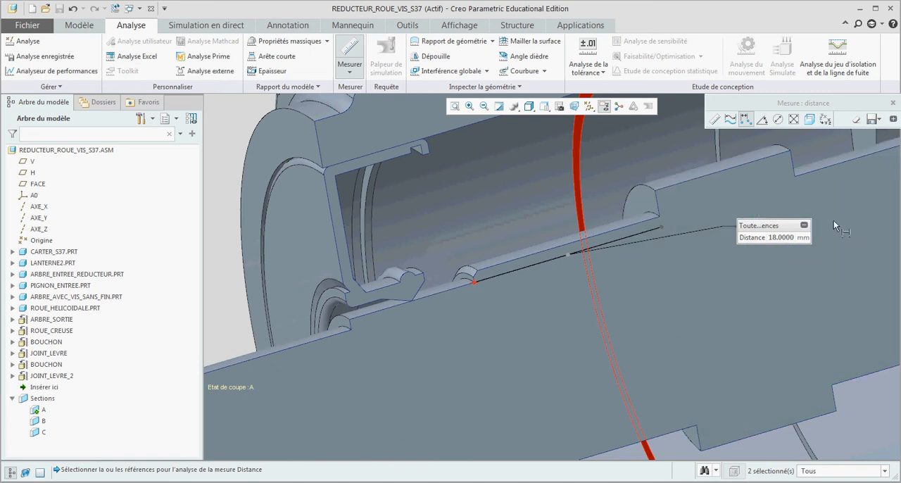
left_click(893, 104)
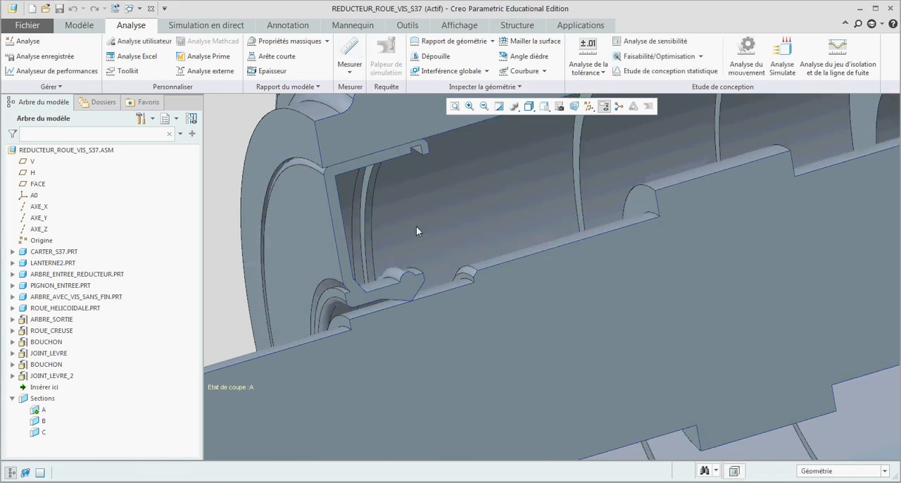
Turn on the display of all datum axes, points, coordinate systems and planes.
scroll(416, 226, "up", 5)
scroll(297, 223, "up", 3)
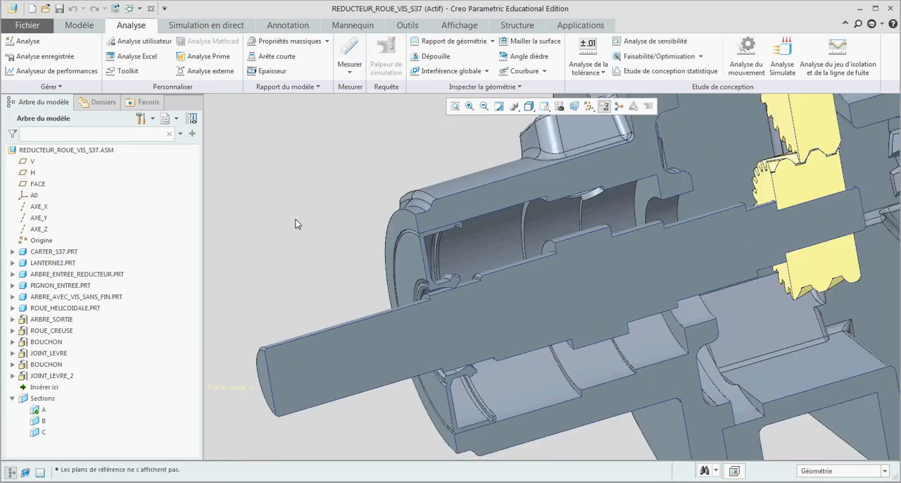
left_click(590, 107)
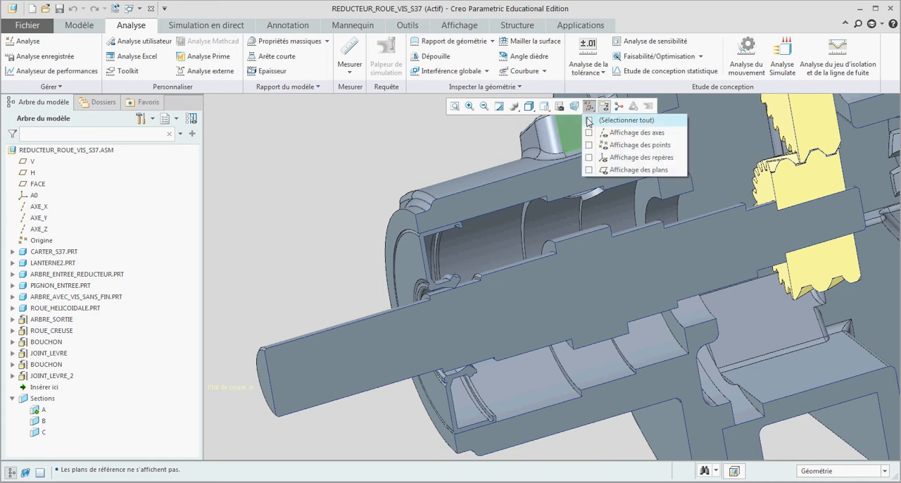
left_click(590, 121)
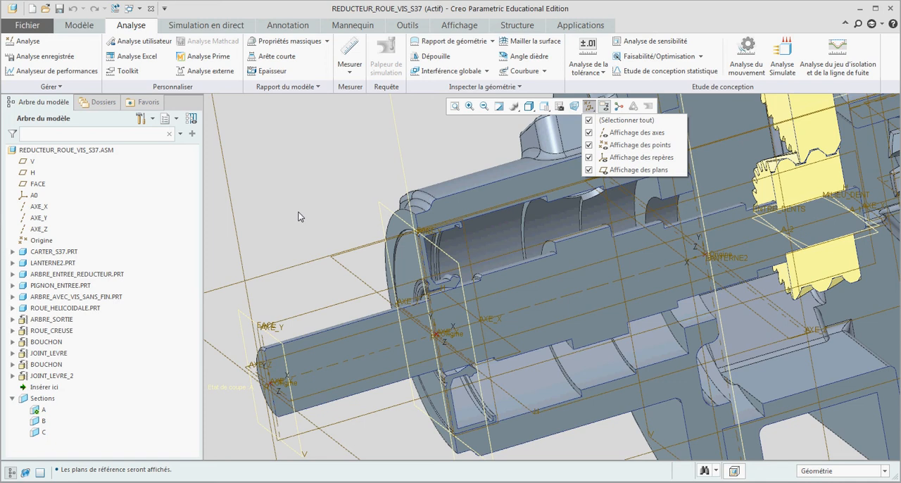
Hide the JOINT_LEVRE and JOINT_LEVRE_2 components and the BOUCHON listed between them.
left_click(54, 377)
left_click(55, 377)
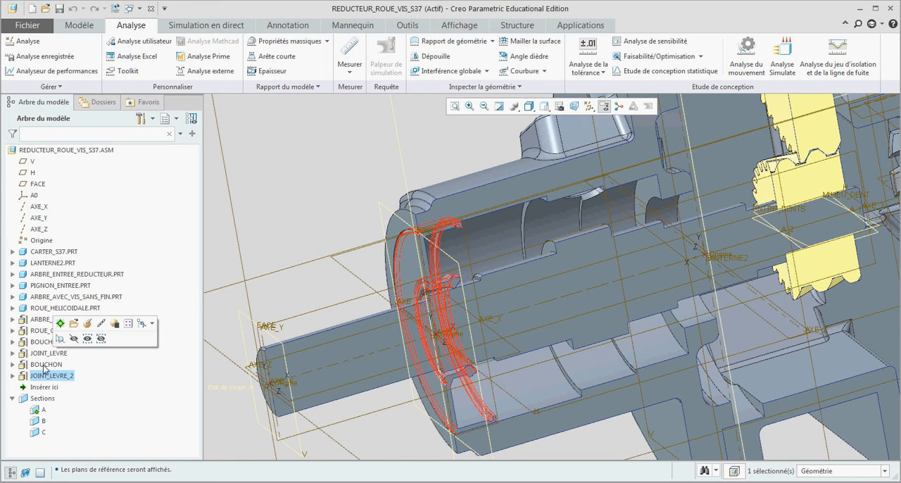
left_click(48, 353, "shift")
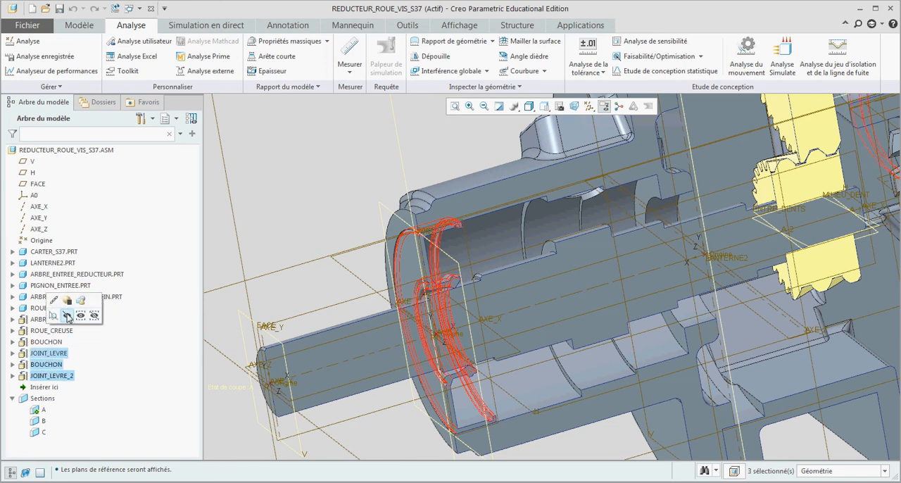
left_click(67, 316)
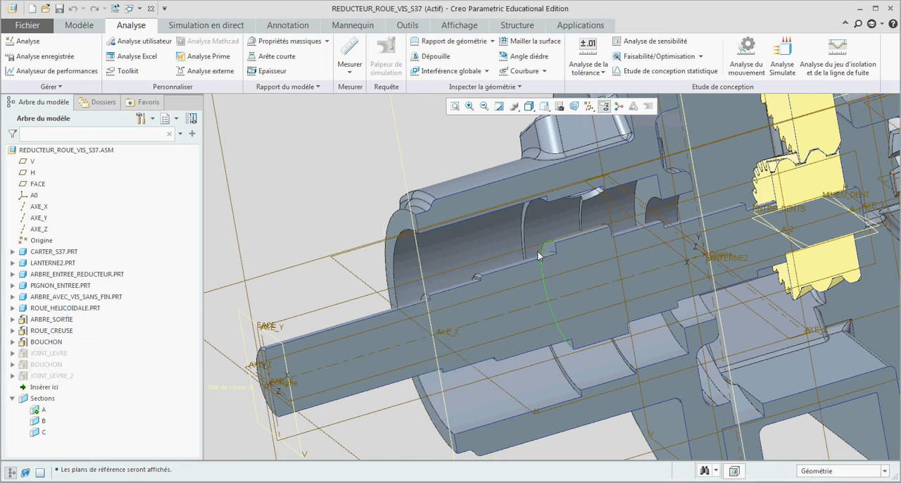
Insert the user-defined feature roulement_billes_1r_radial.gph from the group directory into the assembly.
left_click(77, 27)
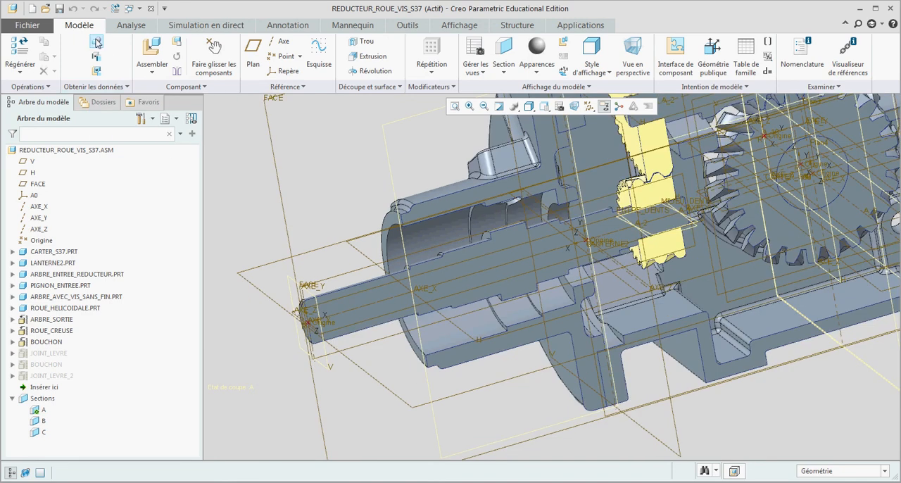
left_click(96, 43)
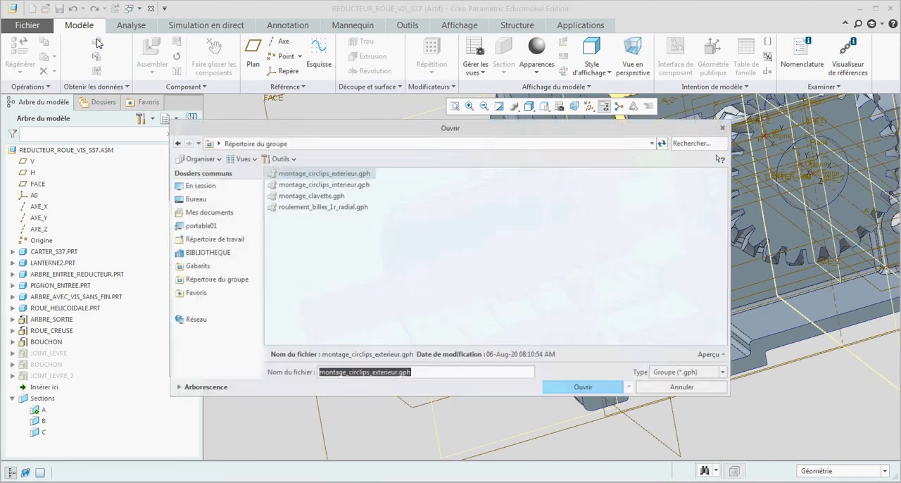
left_click(311, 208)
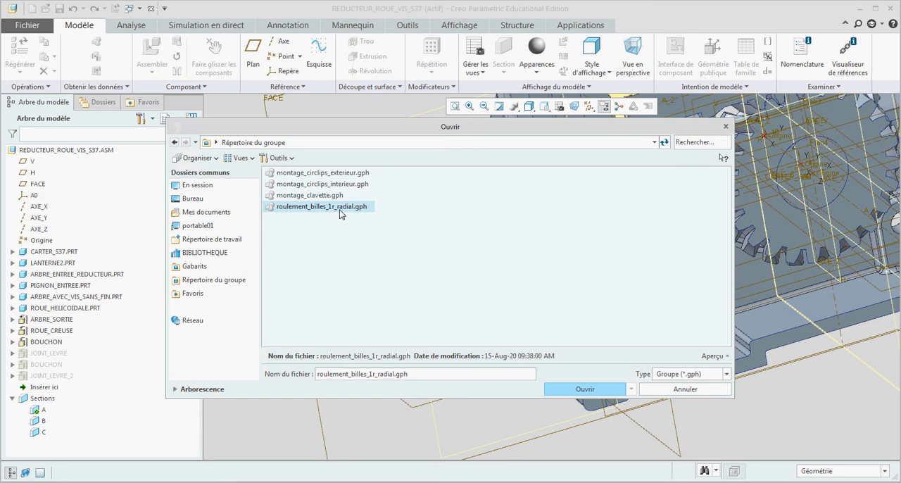
left_click(576, 388)
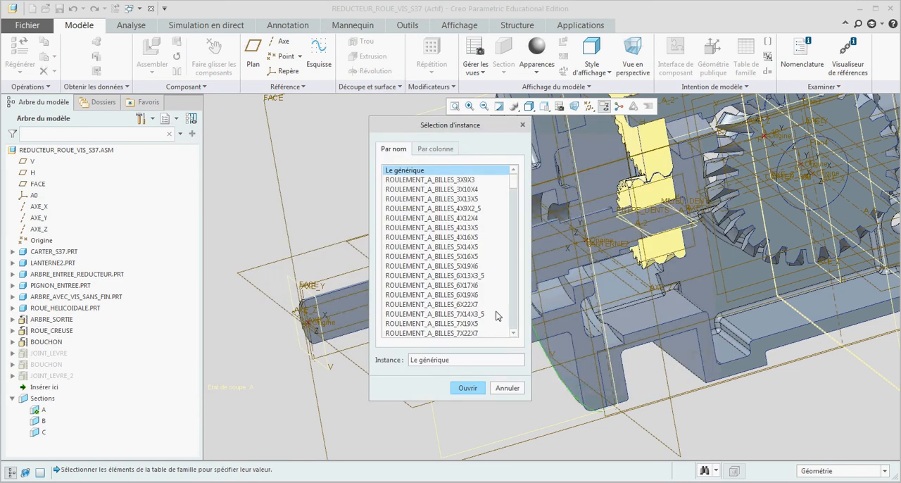
Choose the bearing instance ROULEMENT_A_BILLES_20X47X14 by filtering the family table on DIAM_INT 20, and open it.
scroll(483, 261, "down", 5)
scroll(483, 261, "down", 8)
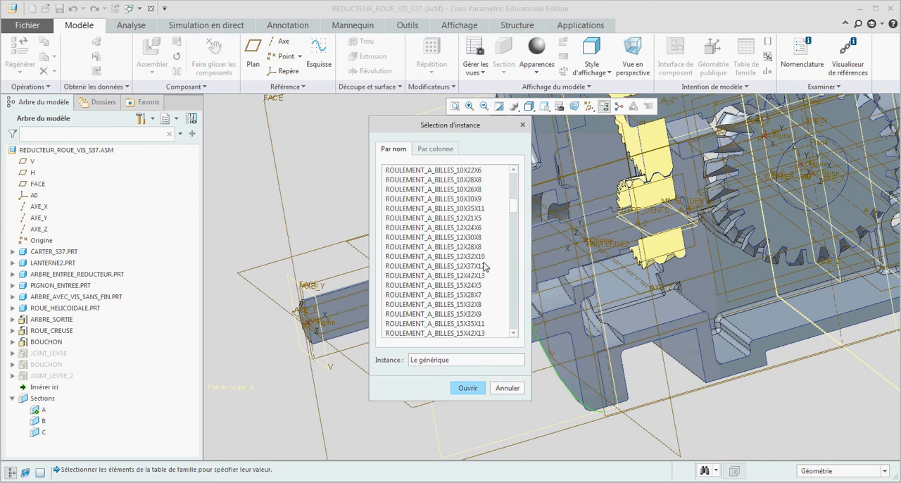
left_click(443, 149)
left_click(417, 204)
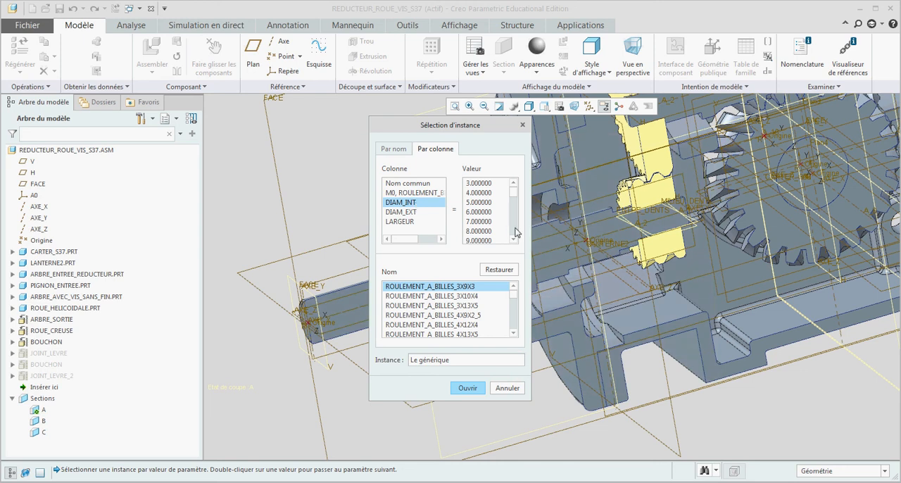
scroll(516, 232, "down", 4)
scroll(490, 231, "up", 2)
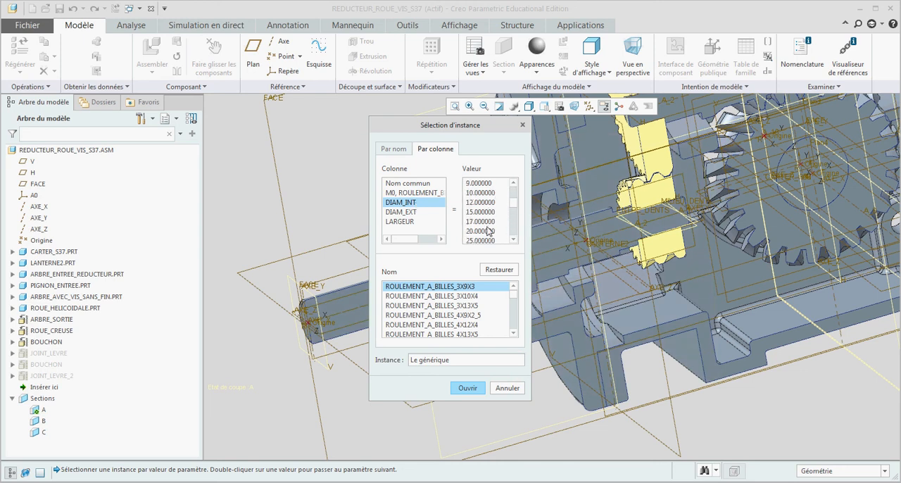
left_click(488, 231)
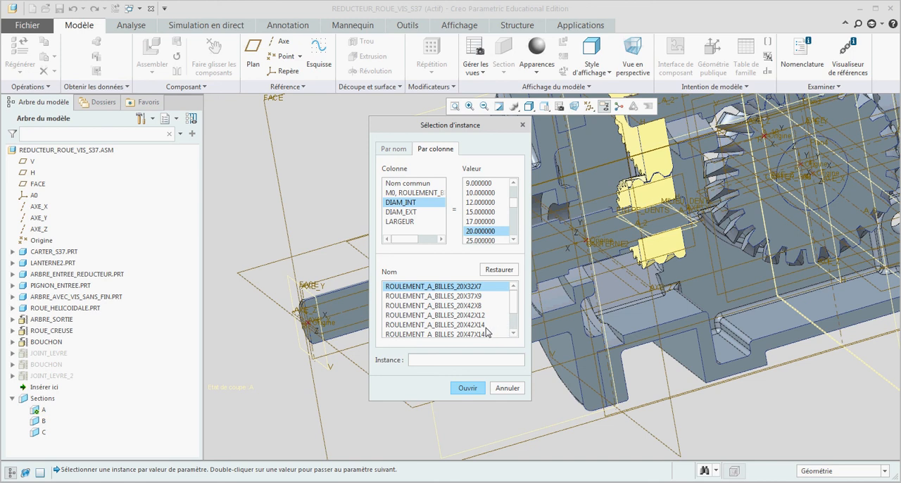
scroll(485, 330, "down", 1)
left_click(477, 307)
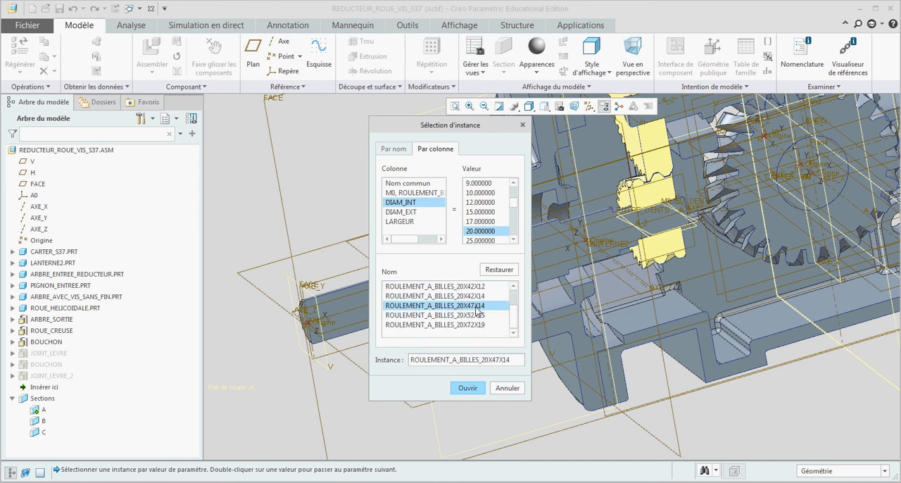
left_click(476, 387)
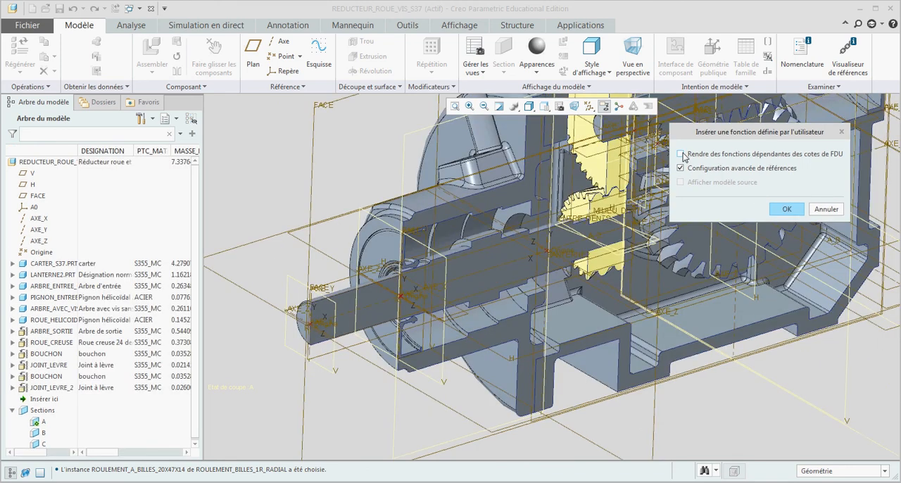
Make the features dependent on the UDF dimensions and assign the input shaft's AXE_X as the bearing's rotation axis.
left_click(680, 154)
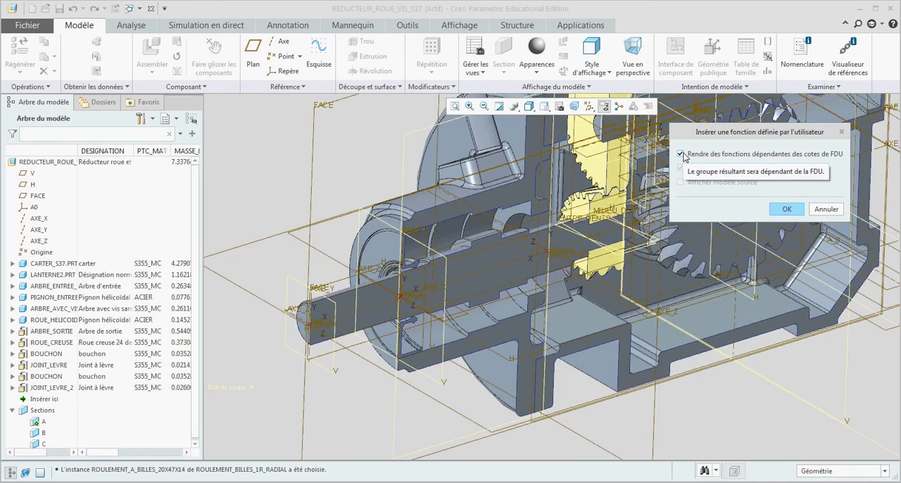
left_click(785, 211)
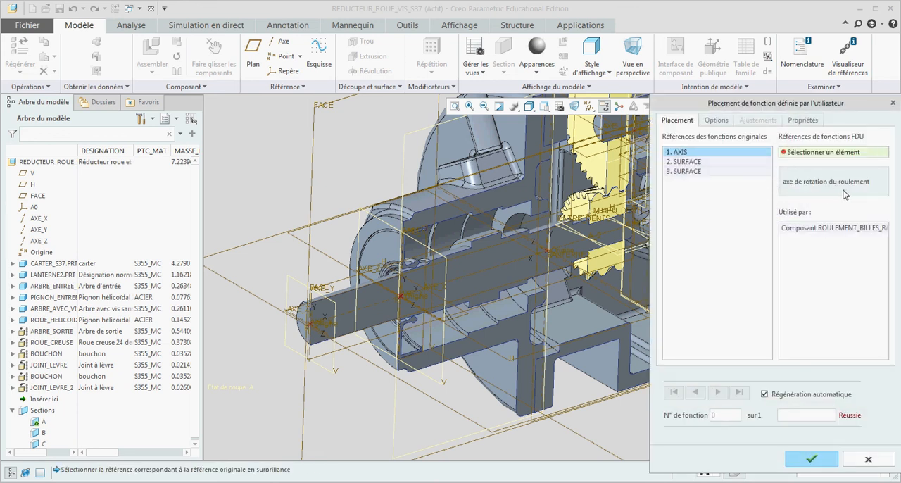
left_click(476, 278)
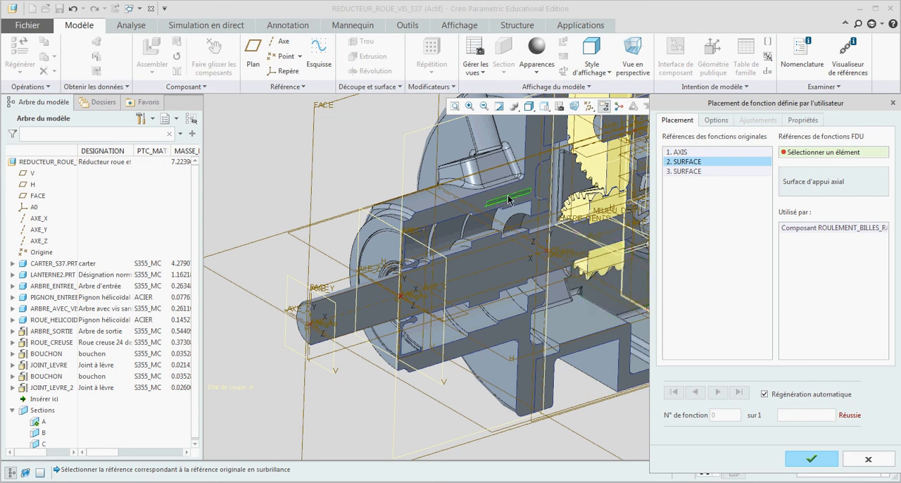
Assign the annular shoulder face inside the housing bore as the bearing's axial support surface.
scroll(445, 231, "down", 2)
middle_click_drag(443, 230, 421, 221)
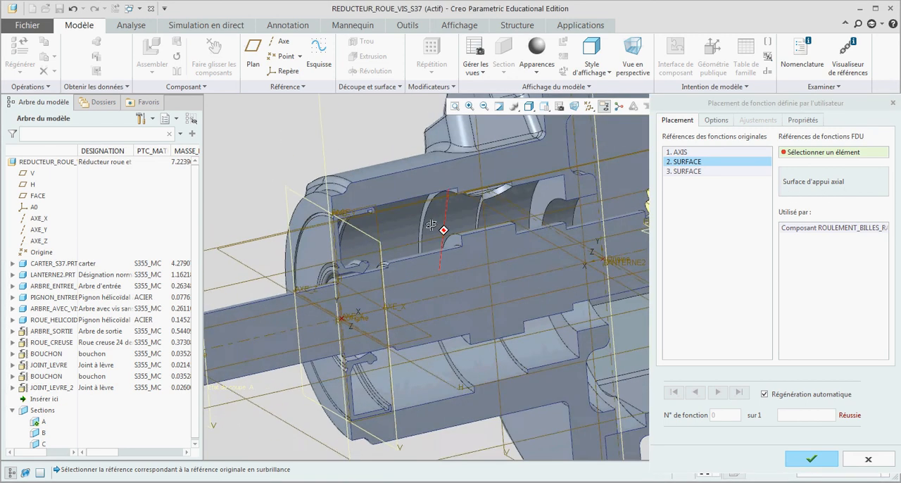
scroll(456, 181, "down", 5)
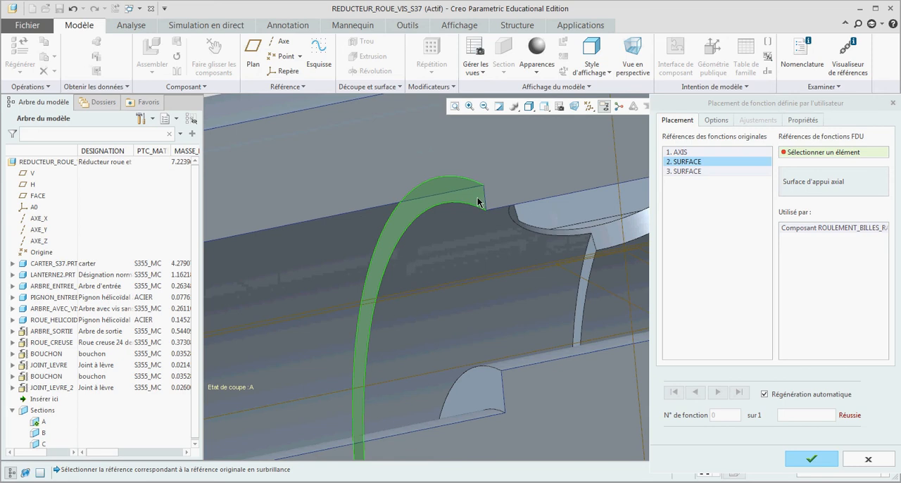
left_click(480, 201)
Assign the assembly's FACE datum plane as the symmetry plane through the rotation axis and validate the bearing placement.
scroll(443, 199, "up", 5)
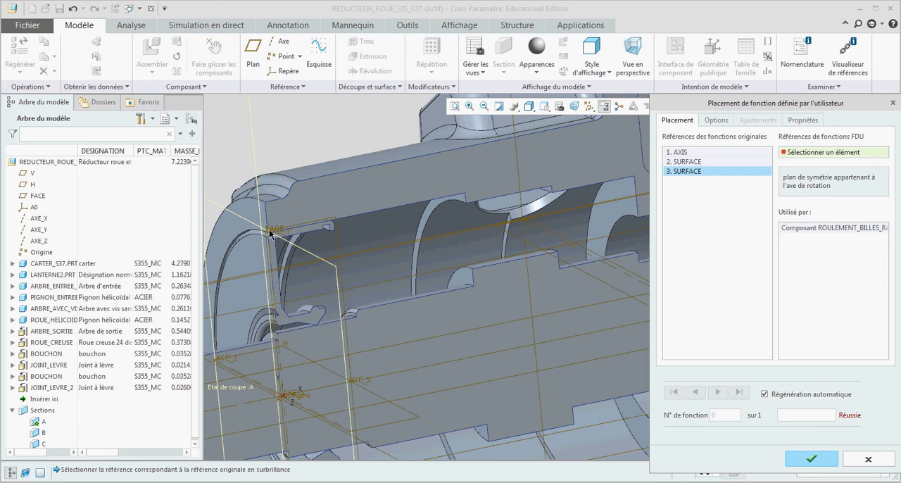
scroll(376, 282, "up", 5)
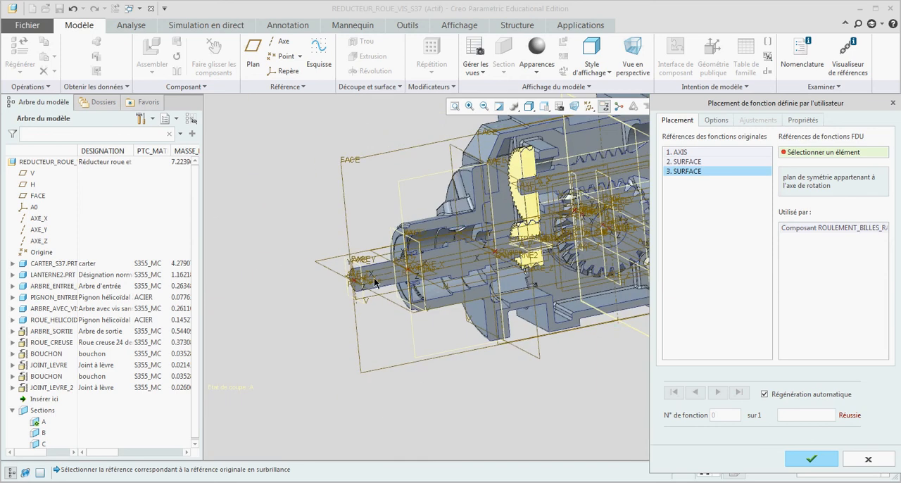
left_click(342, 184)
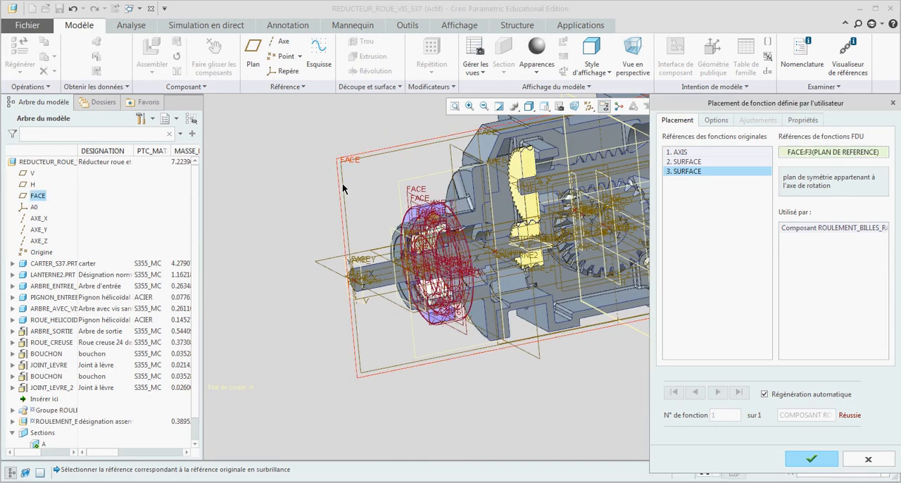
left_click(810, 459)
Check the placed bearing on the input shaft and turn off the display of all datum features.
scroll(420, 239, "down", 5)
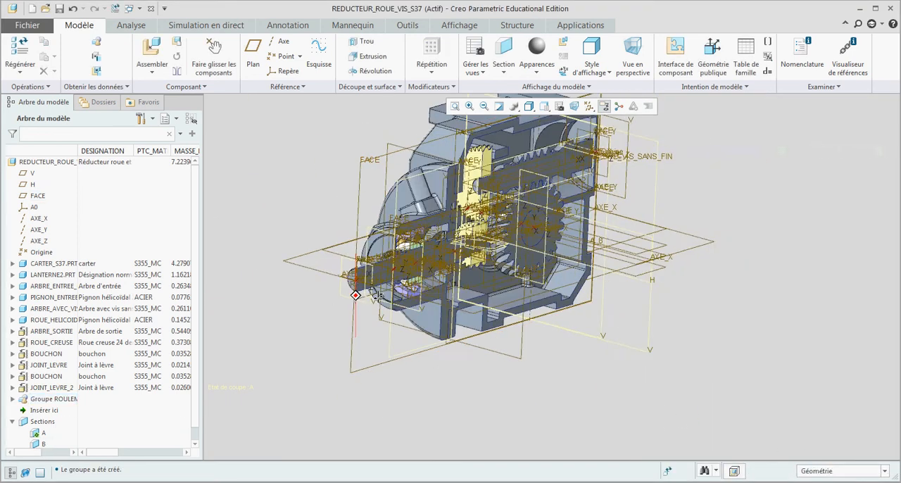
scroll(426, 229, "down", 4)
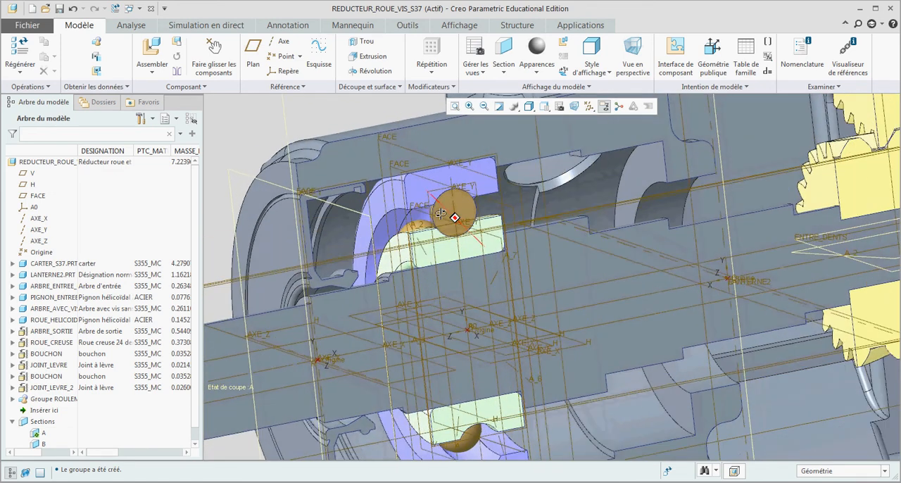
middle_click_drag(440, 214, 445, 222)
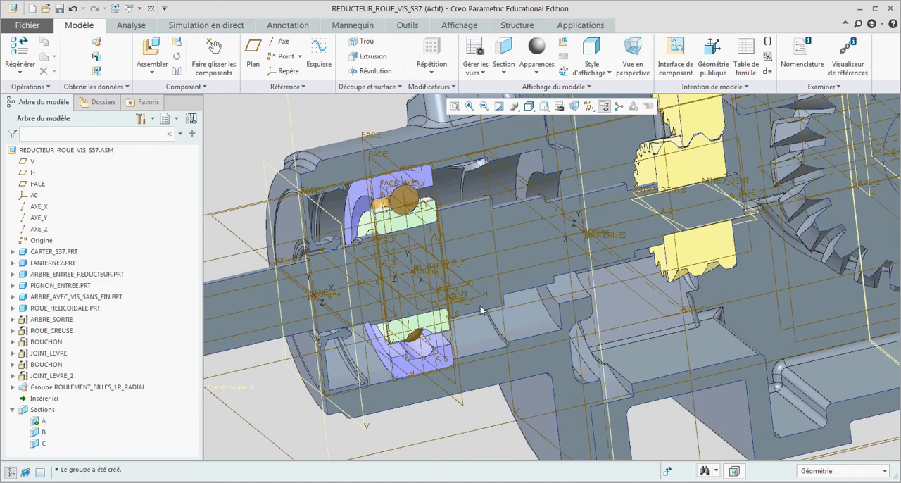
left_click(12, 387)
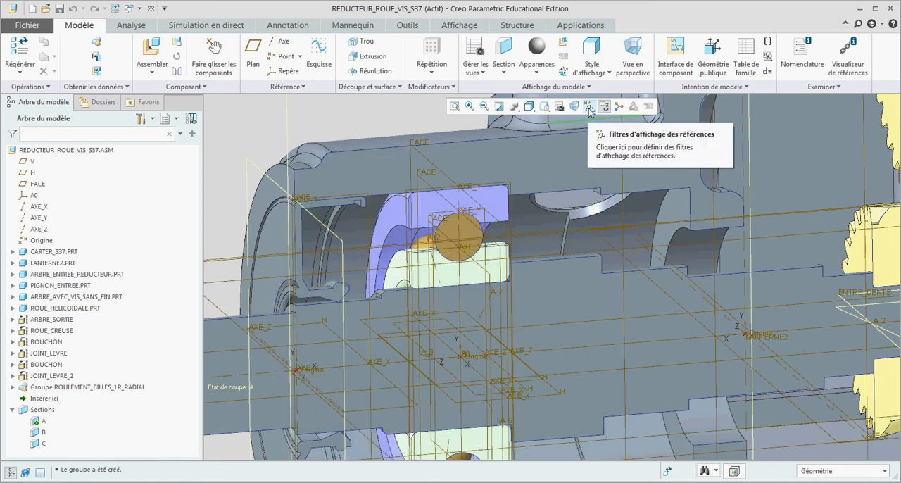
left_click(590, 110)
left_click(589, 120)
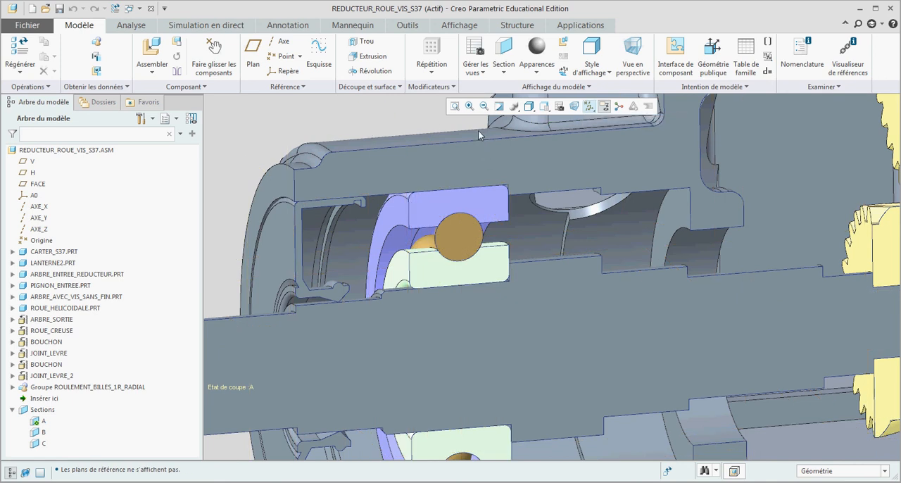
Display the hatching of cross-section A using the view manager.
left_click(560, 106)
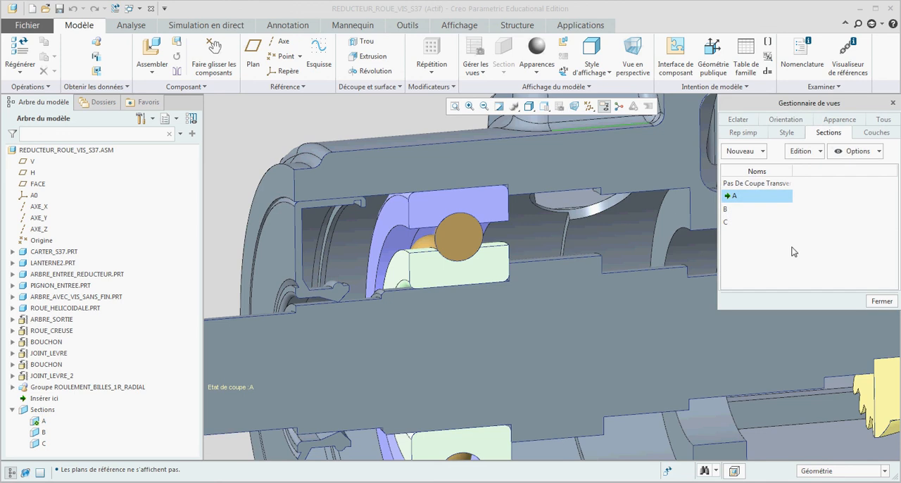
right_click(748, 202)
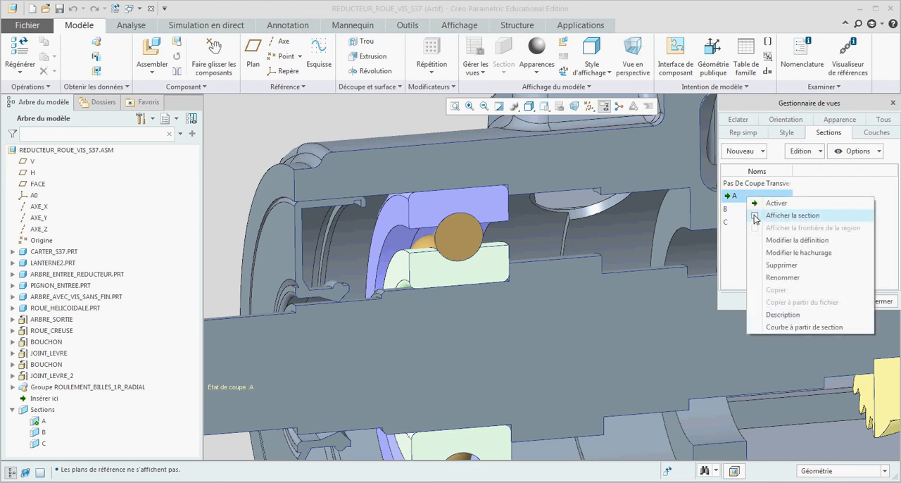
left_click(755, 216)
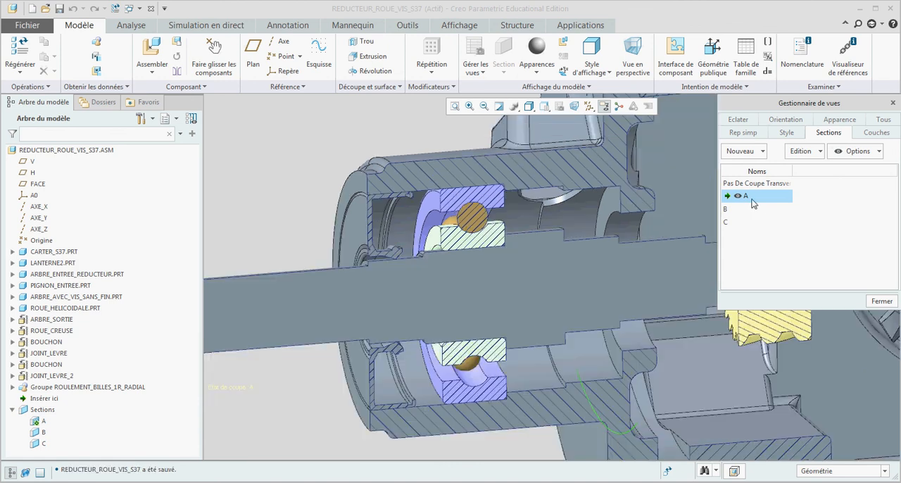
Edit the hatching of section A so the bearing balls, ZZ_SUP_AFF_BILLES_20X47X14, are not hatched.
right_click(756, 199)
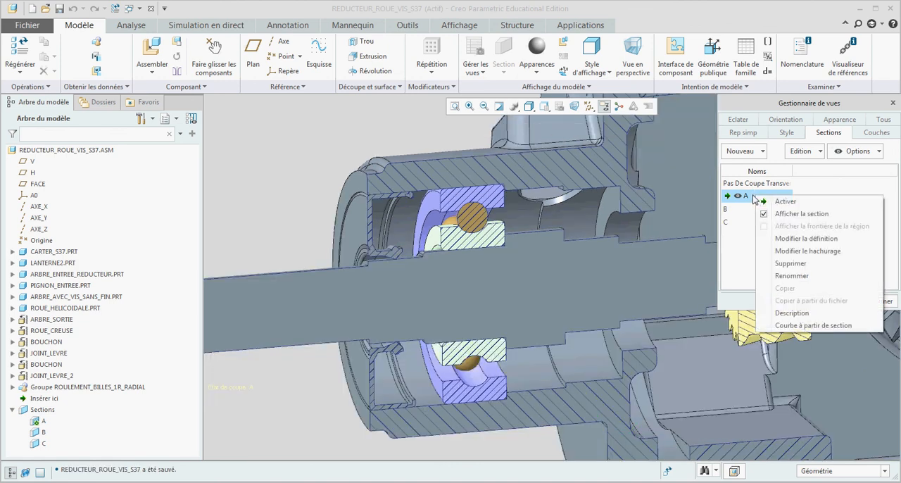
left_click(785, 253)
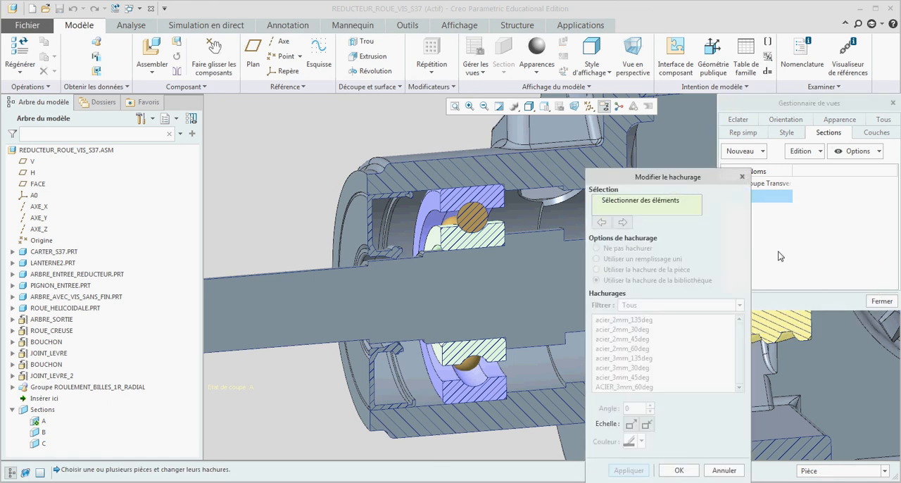
left_click(473, 220)
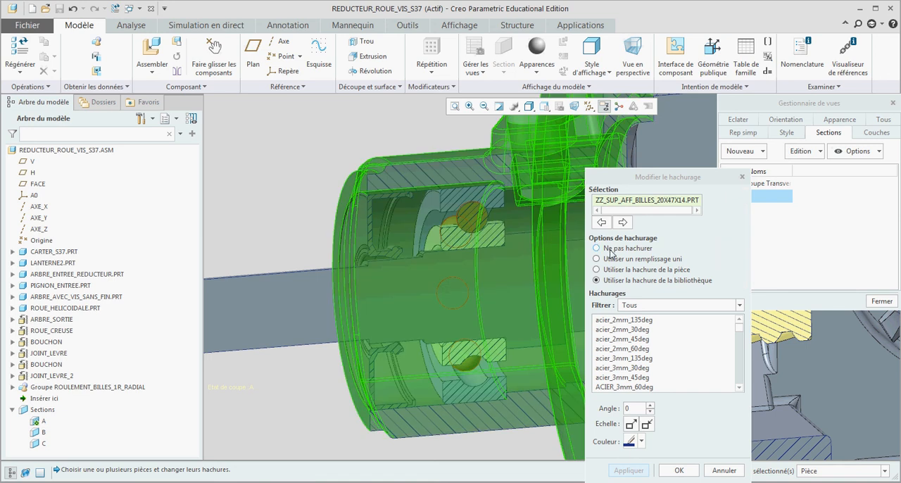
left_click(597, 249)
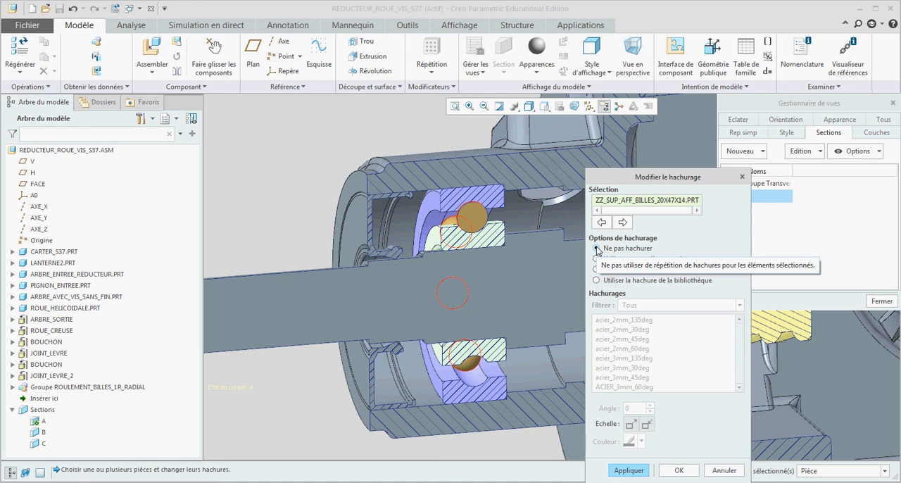
left_click(629, 470)
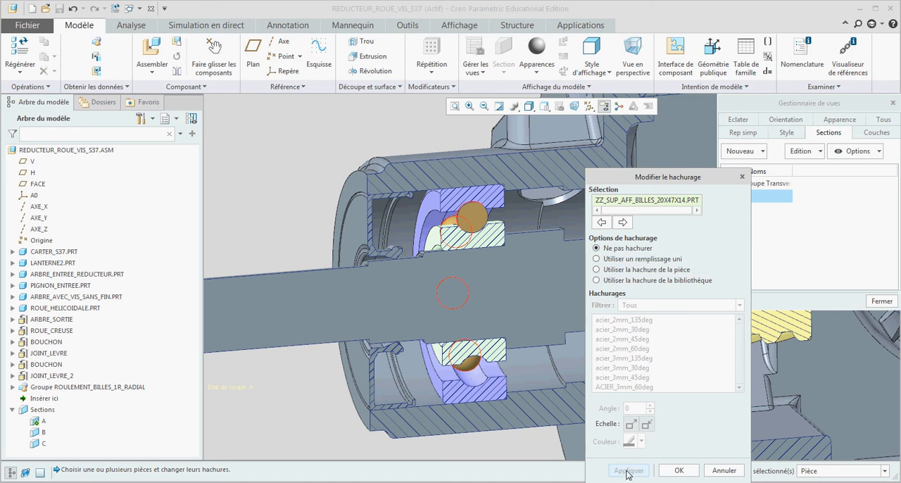
Apply the library hatch acier_3mm_135deg to the bearing's inner ring, ZZ_SUP_AFF_BI_20X47X14, and accept the hatching changes.
left_click(490, 243)
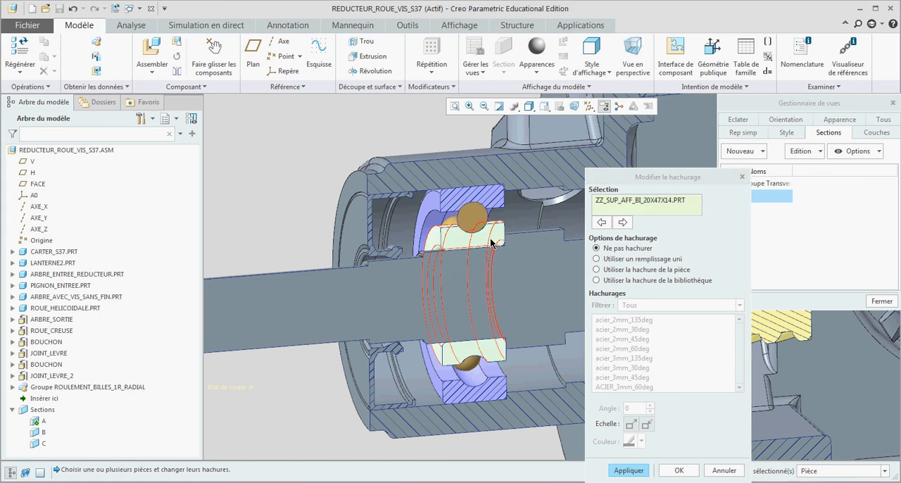
left_click(631, 283)
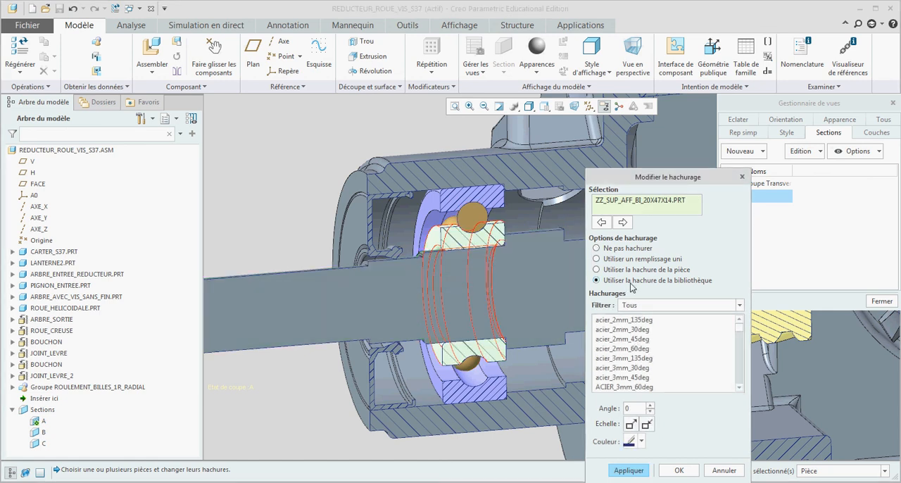
left_click(628, 359)
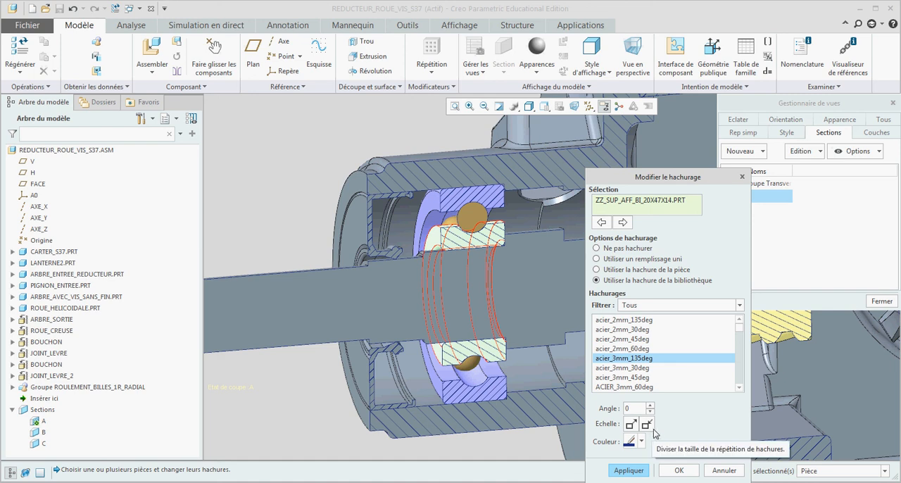
left_click(626, 471)
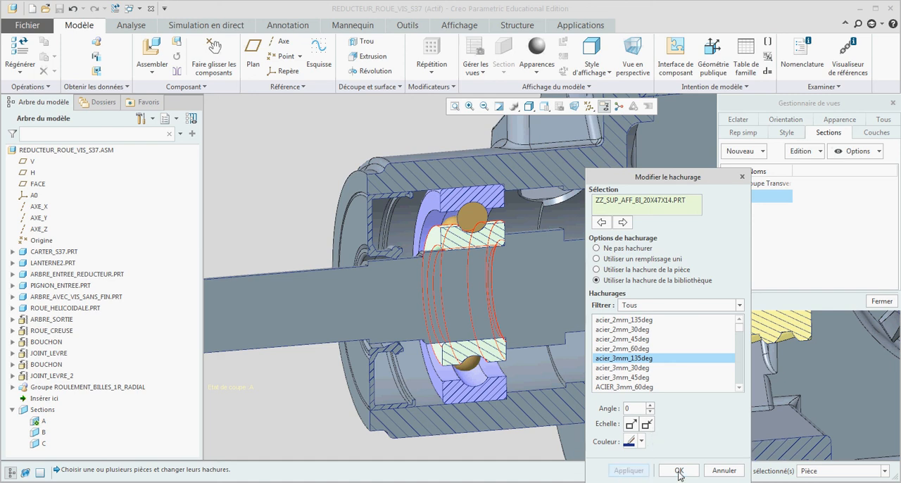
left_click(678, 470)
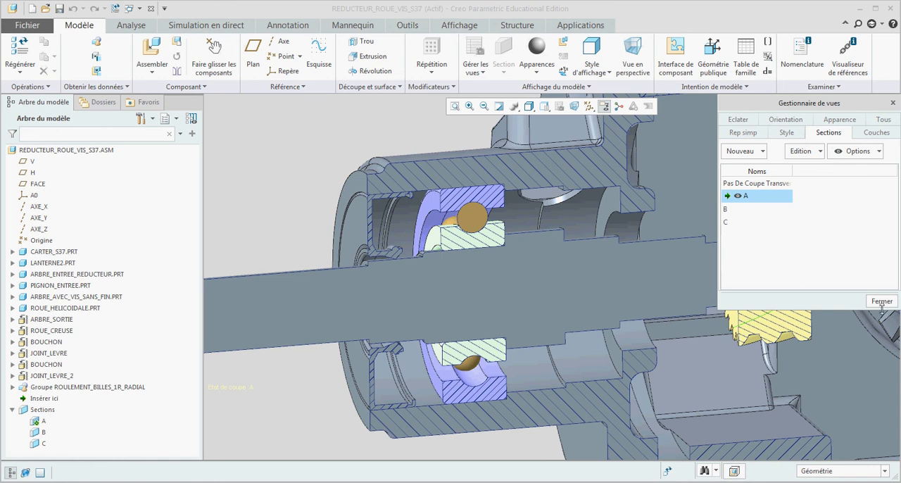